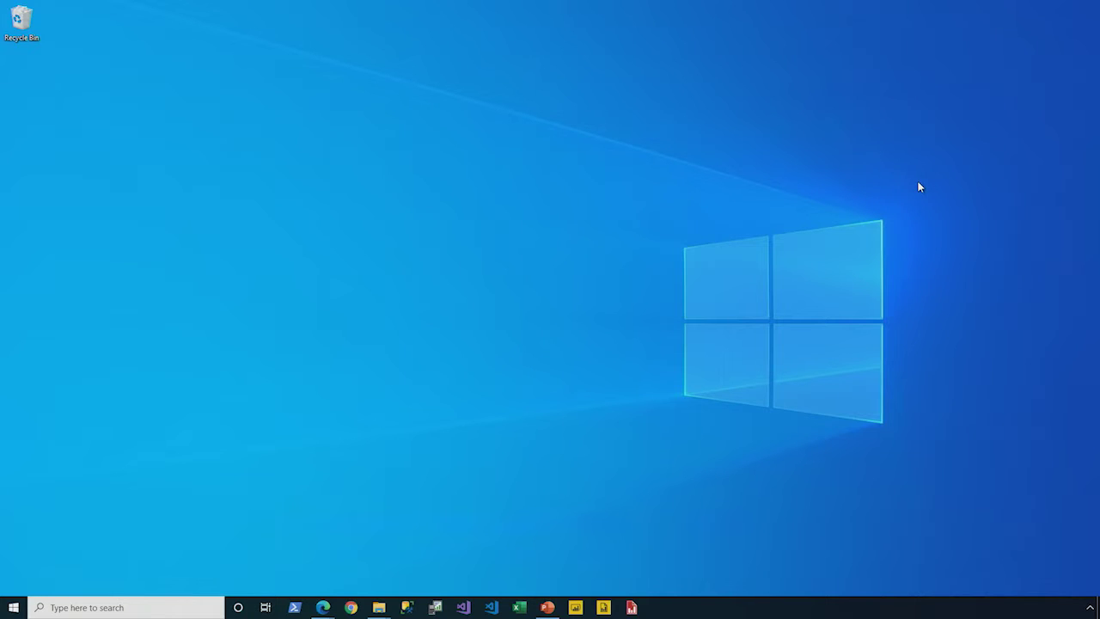
- Launch Report Builder, start the Table or Matrix Wizard with a new dataset, and add a new data source
left_click(604, 607)
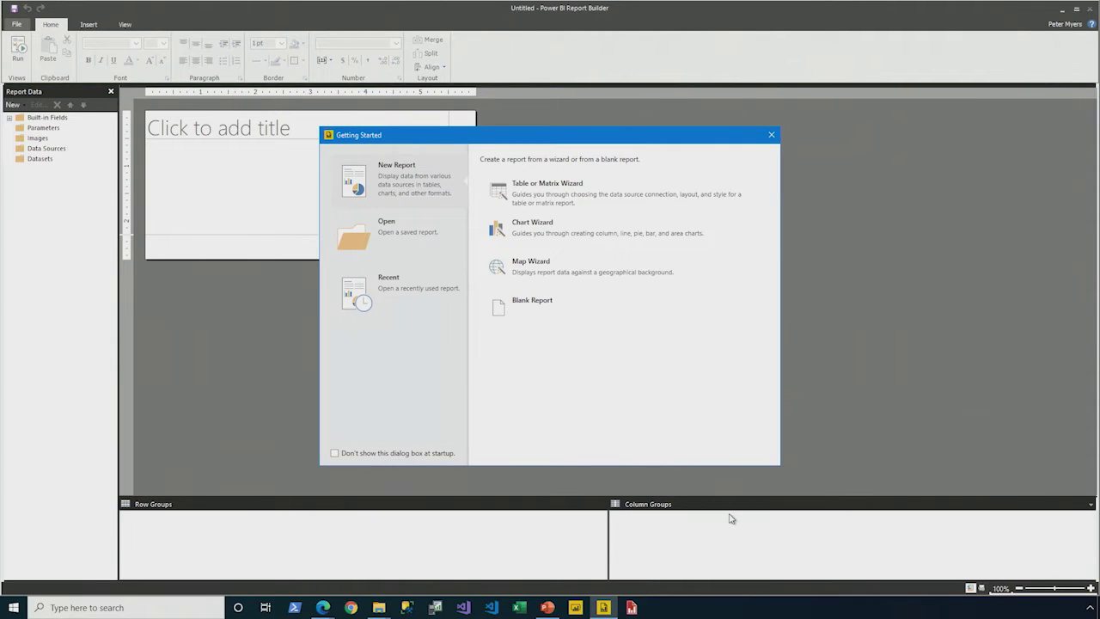
left_click(571, 198)
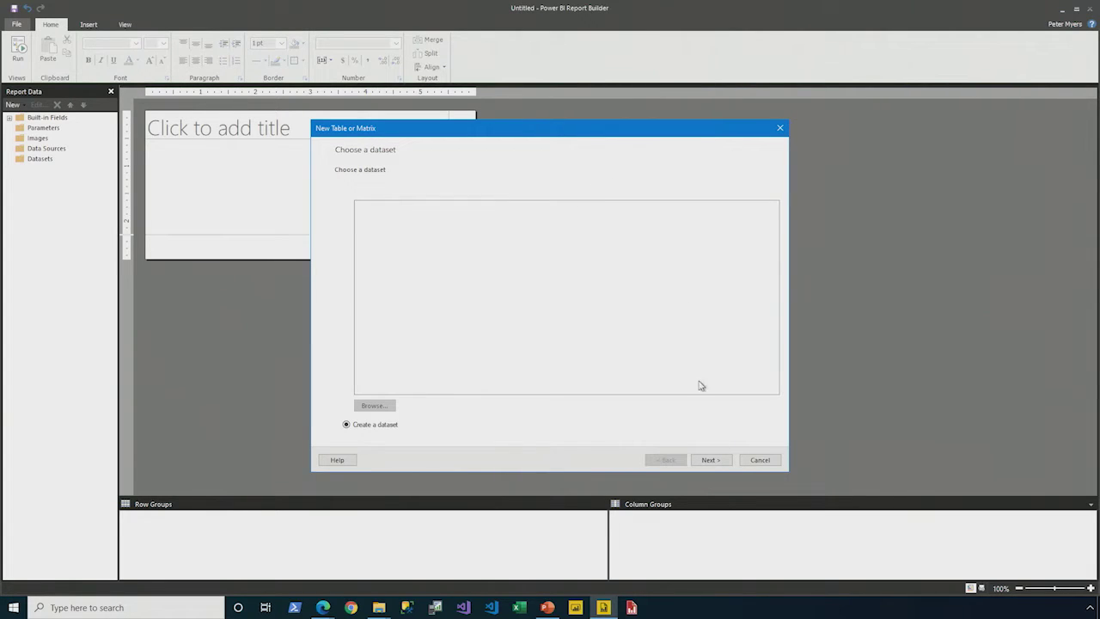
left_click(718, 459)
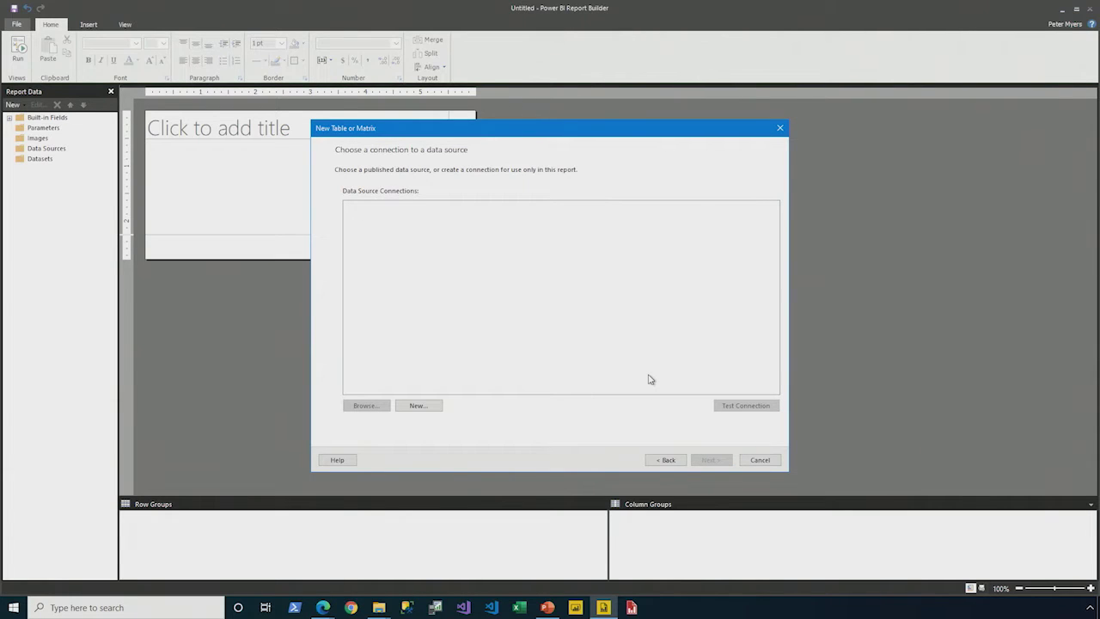
left_click(427, 407)
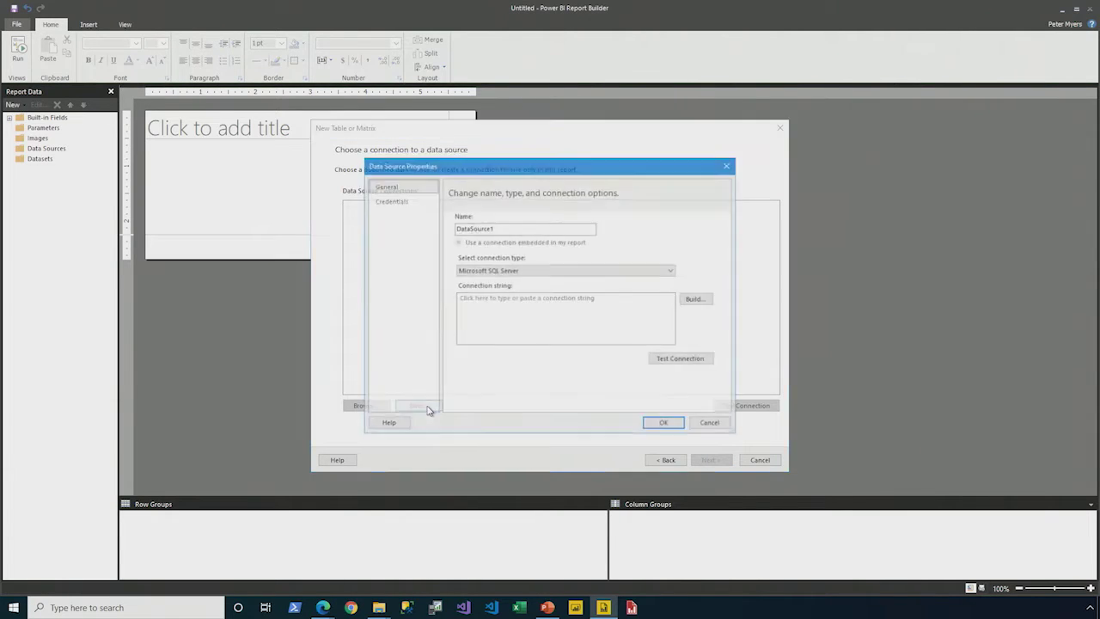
- Set the connection type to Microsoft Azure SQL Database and paste in the server name
left_click(672, 274)
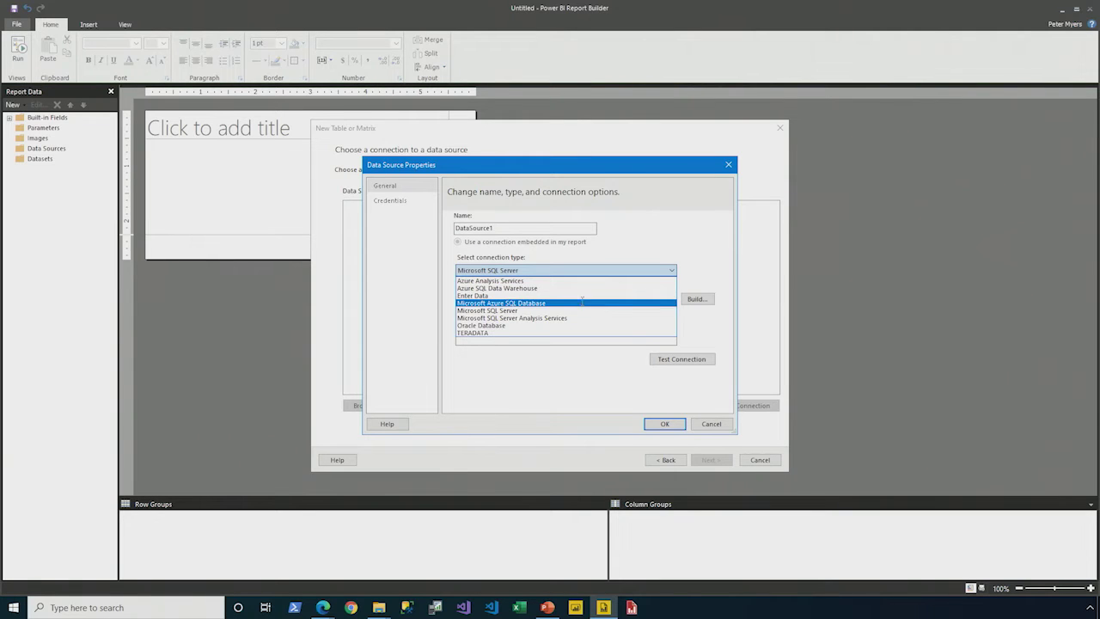
left_click(583, 304)
left_click(699, 301)
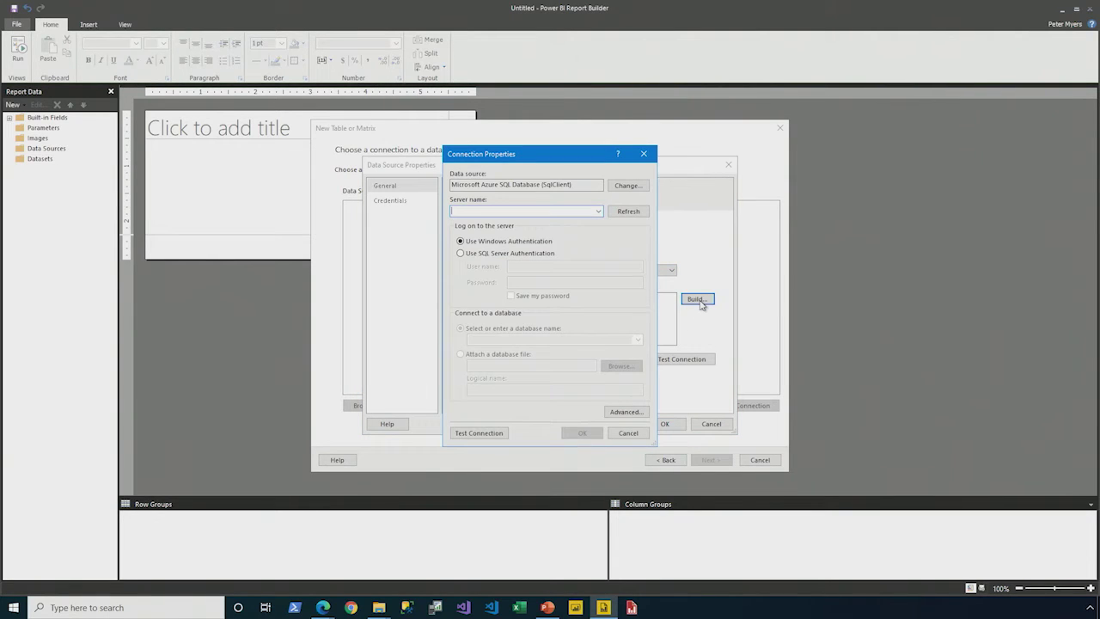
key("ctrl+v")
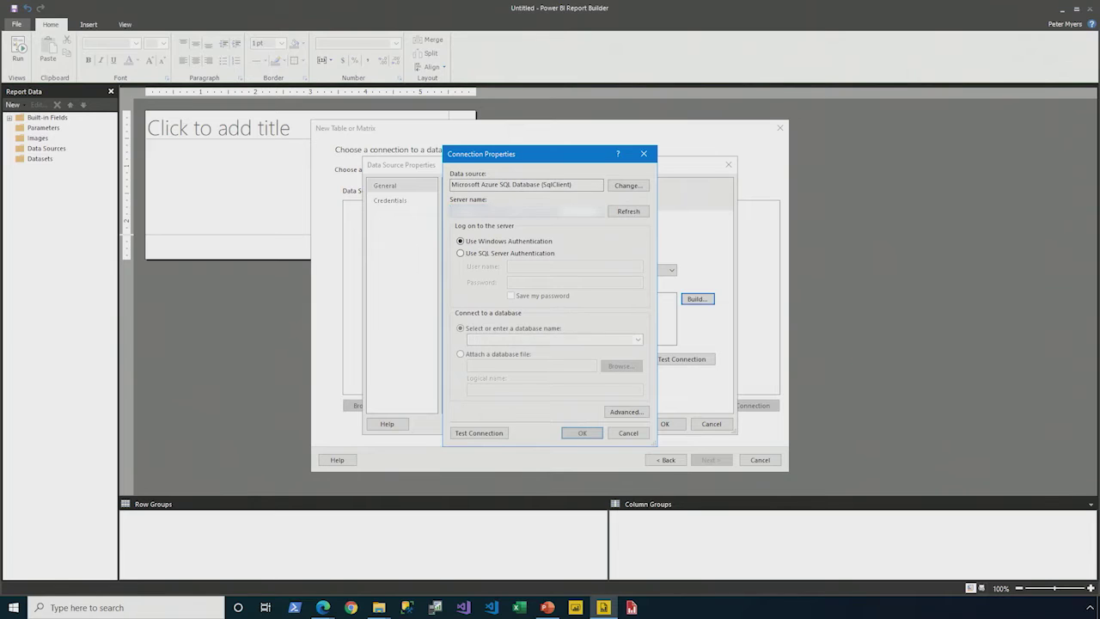
- Sign in with a SQL Server login, save the password, and choose the AdventureWorksDW2020-PRIAD database
left_click(514, 253)
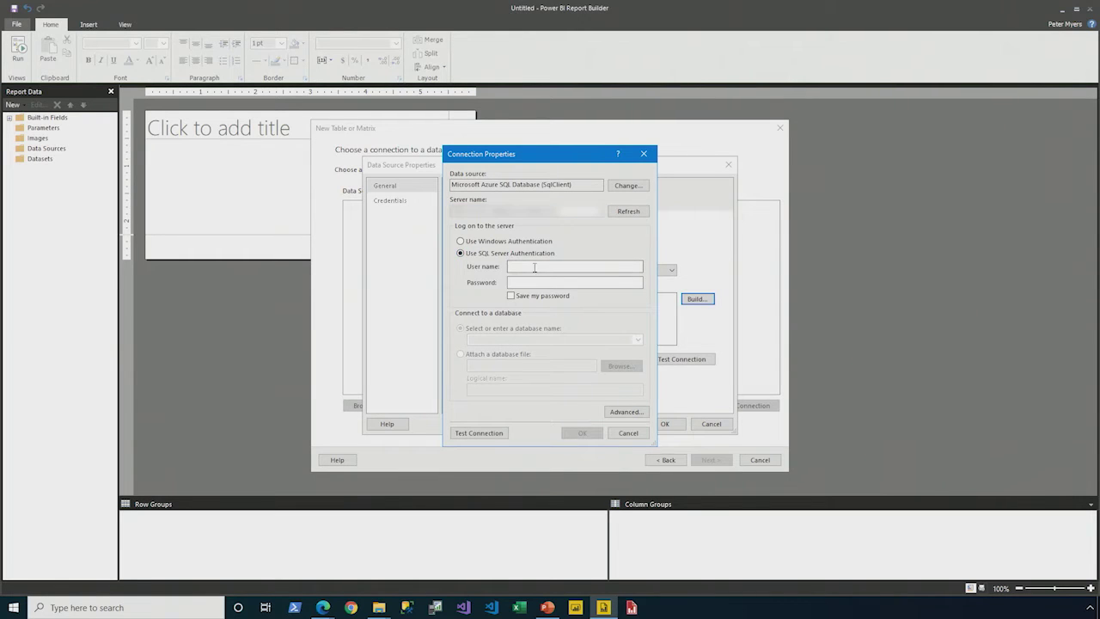
left_click(535, 268)
type("readonl")
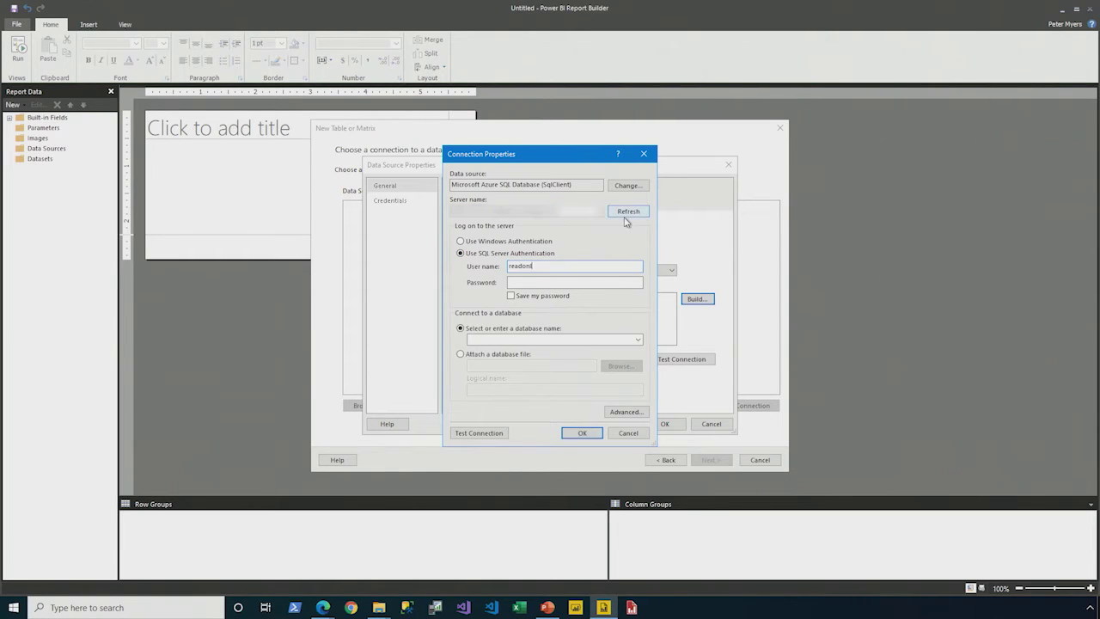
type("yuser")
type("-PRIAD")
type("••••••••••")
left_click(511, 295)
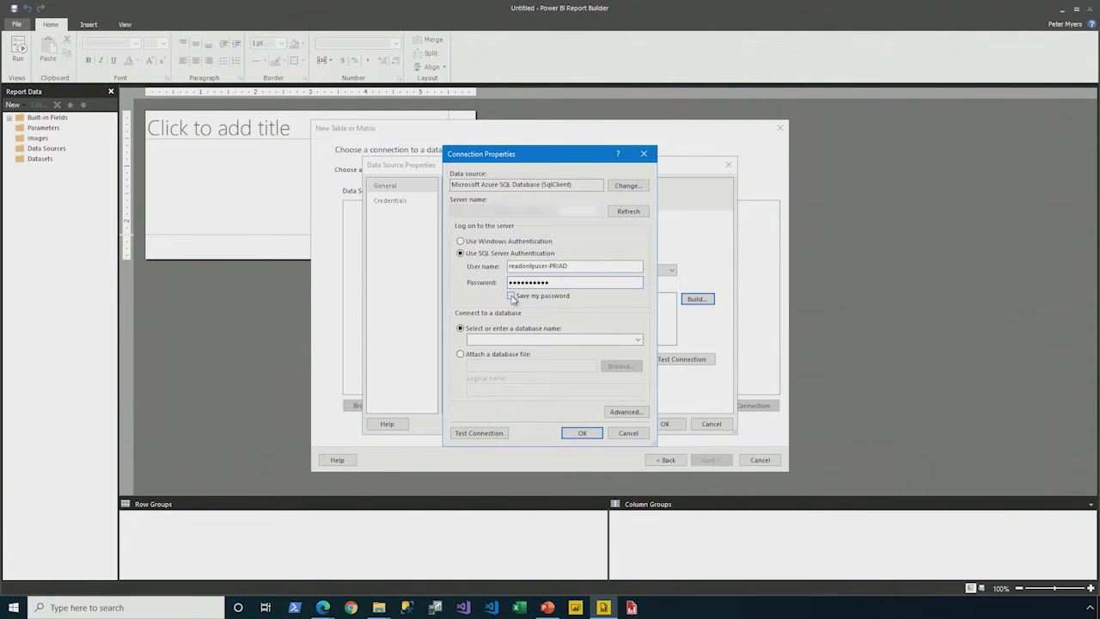
left_click(637, 340)
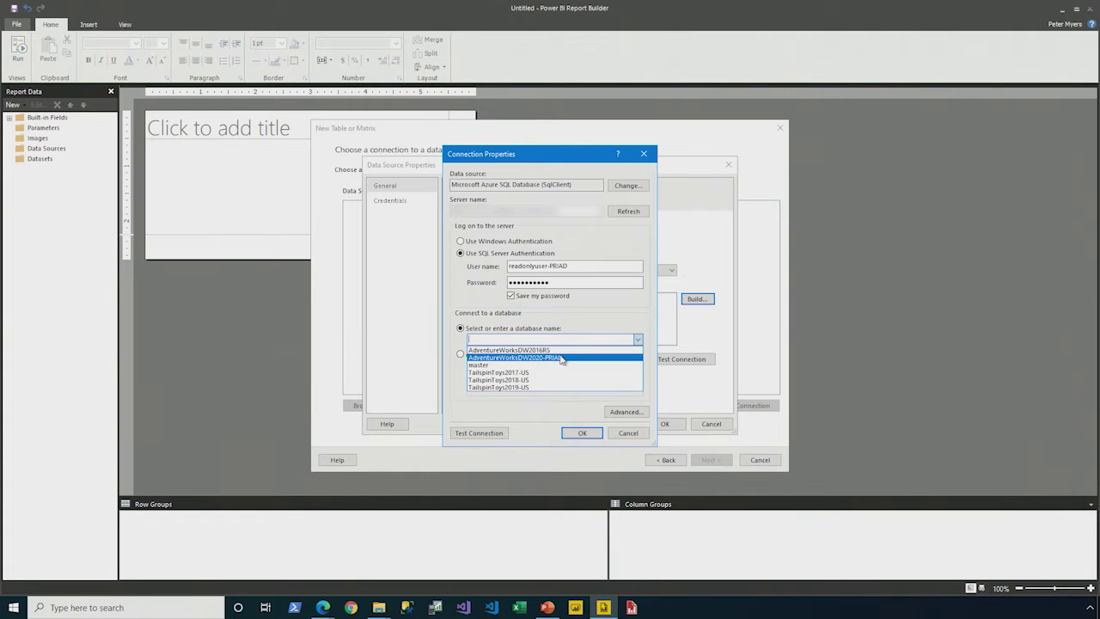
left_click(561, 357)
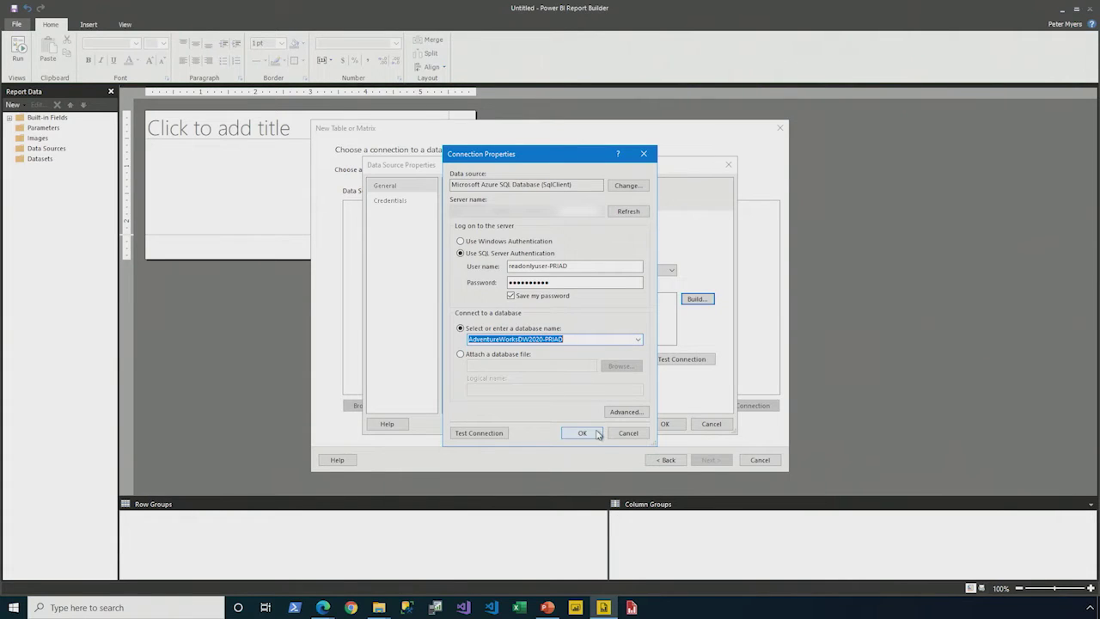
- Test the connection successfully and save it as DataSource1
left_click(497, 433)
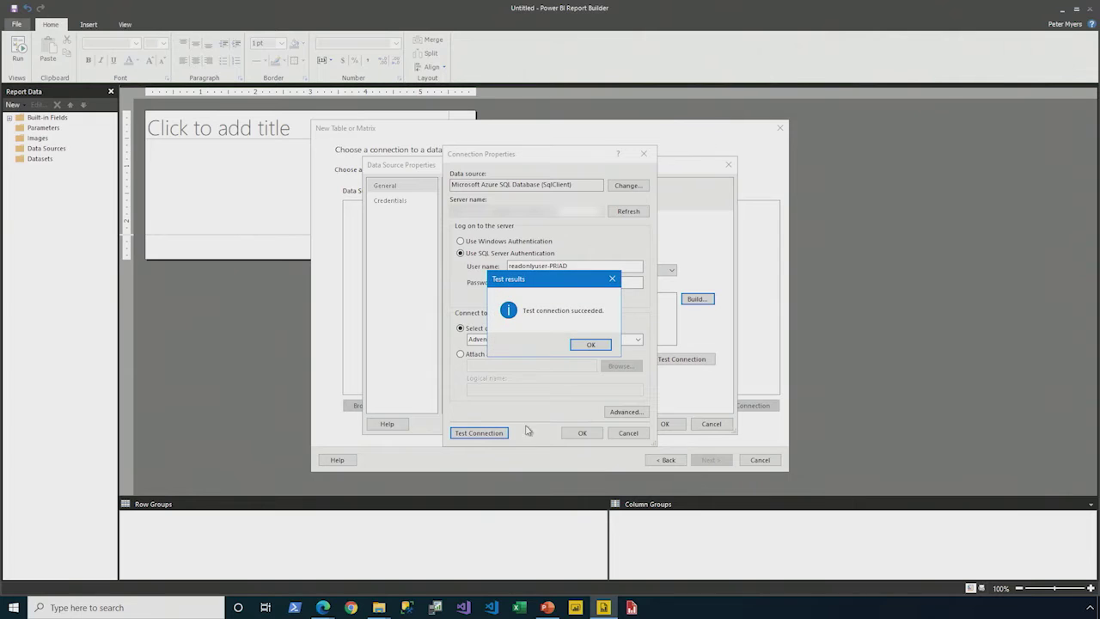
left_click(585, 347)
left_click(571, 435)
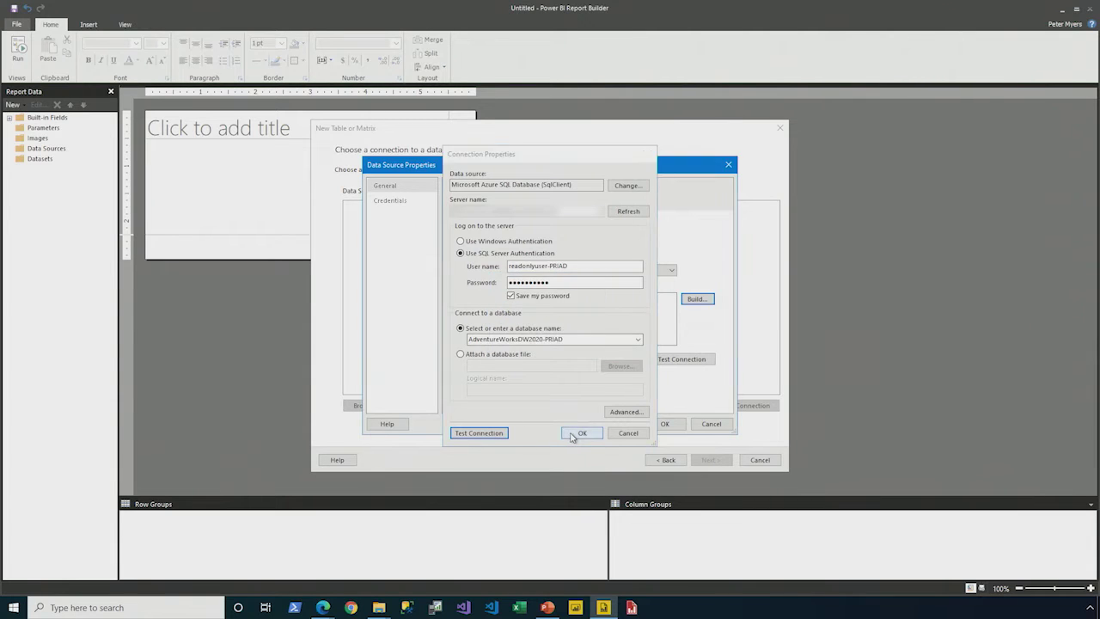
left_click_drag(617, 318, 443, 300)
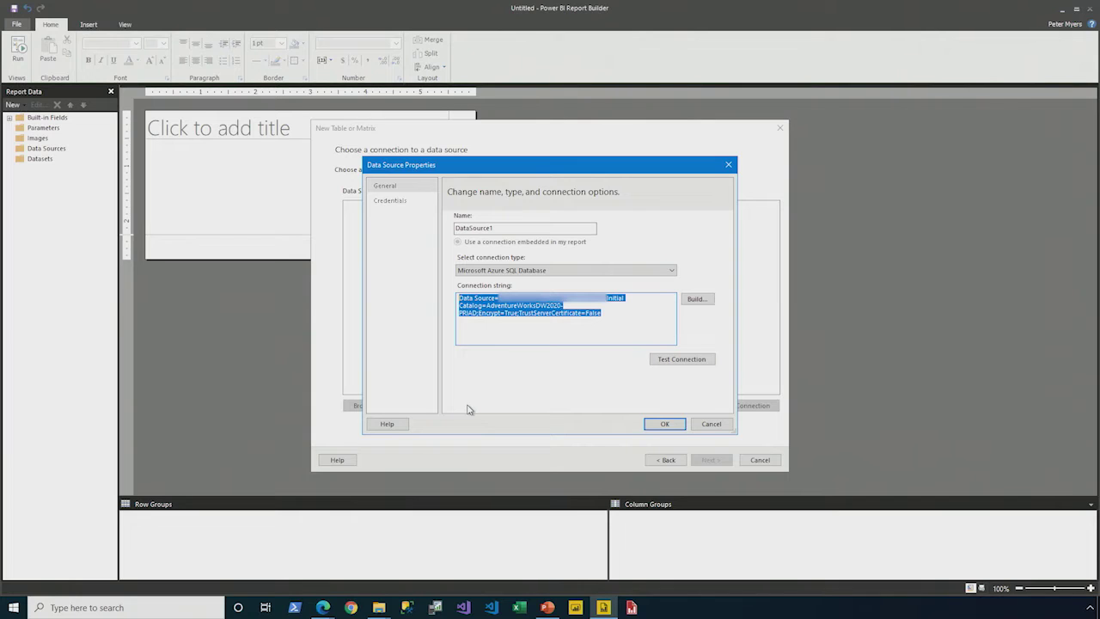
left_click(660, 423)
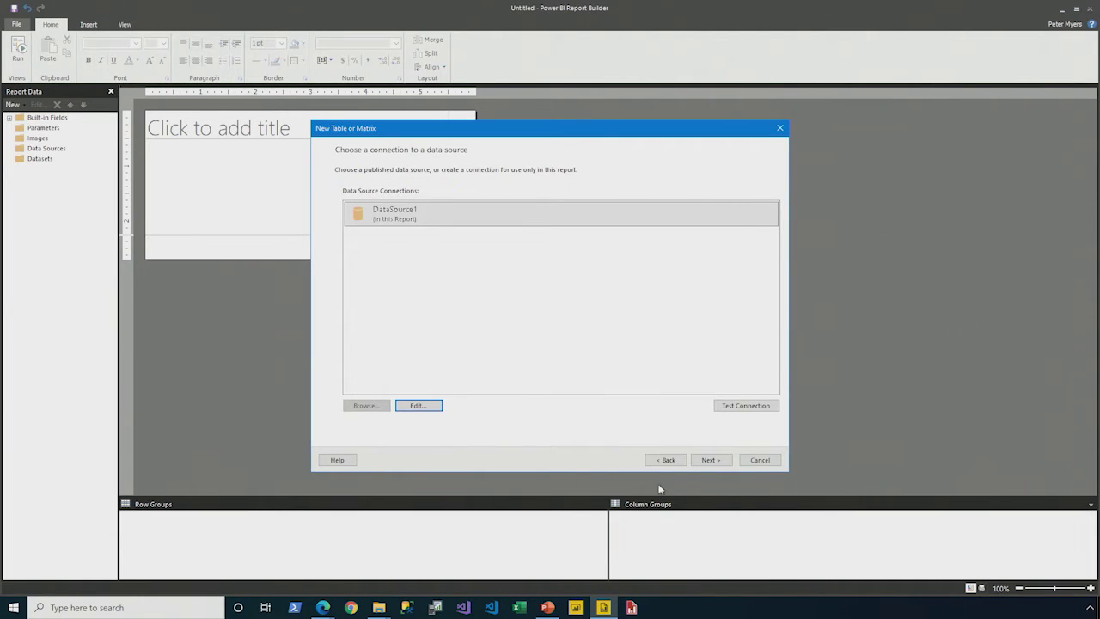
- In the query designer, expand the dbo tables to show the FactResellerSales columns
left_click(710, 459)
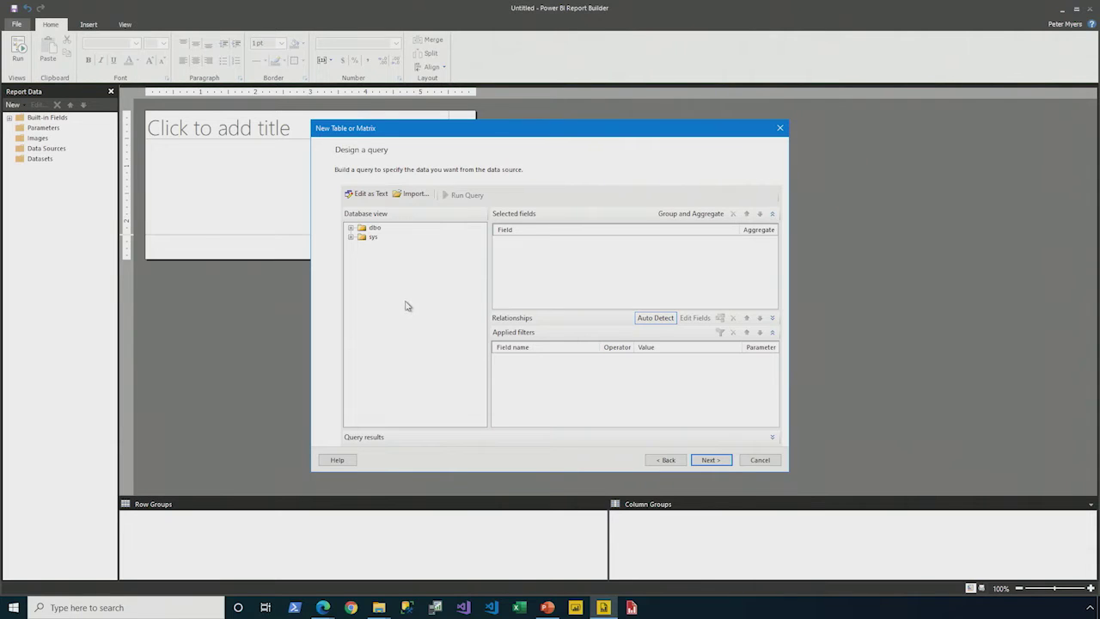
left_click(350, 228)
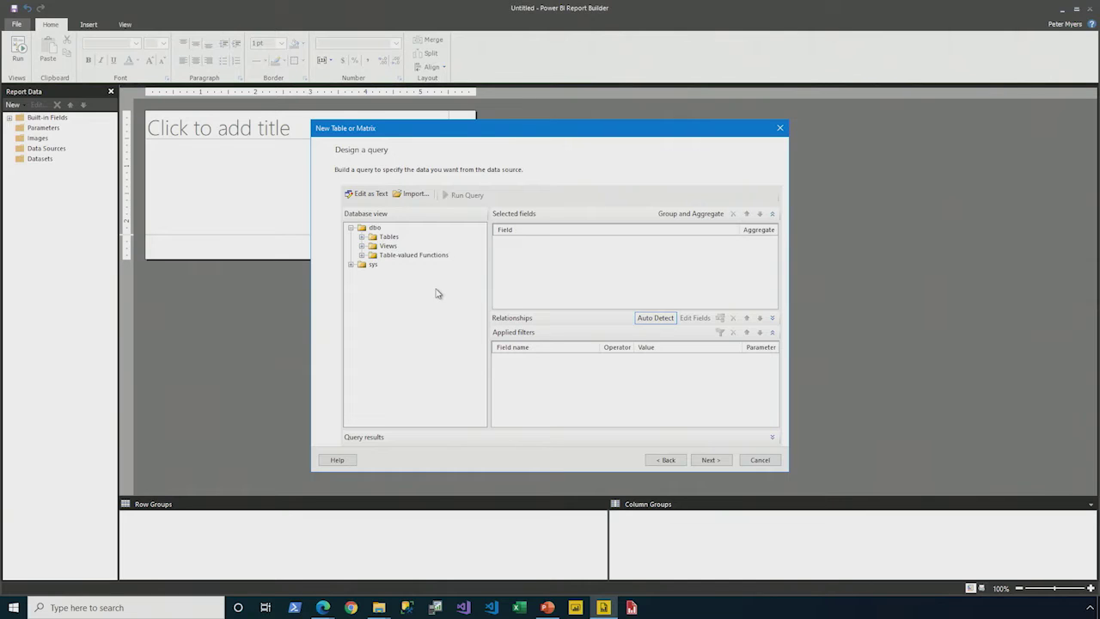
left_click(362, 236)
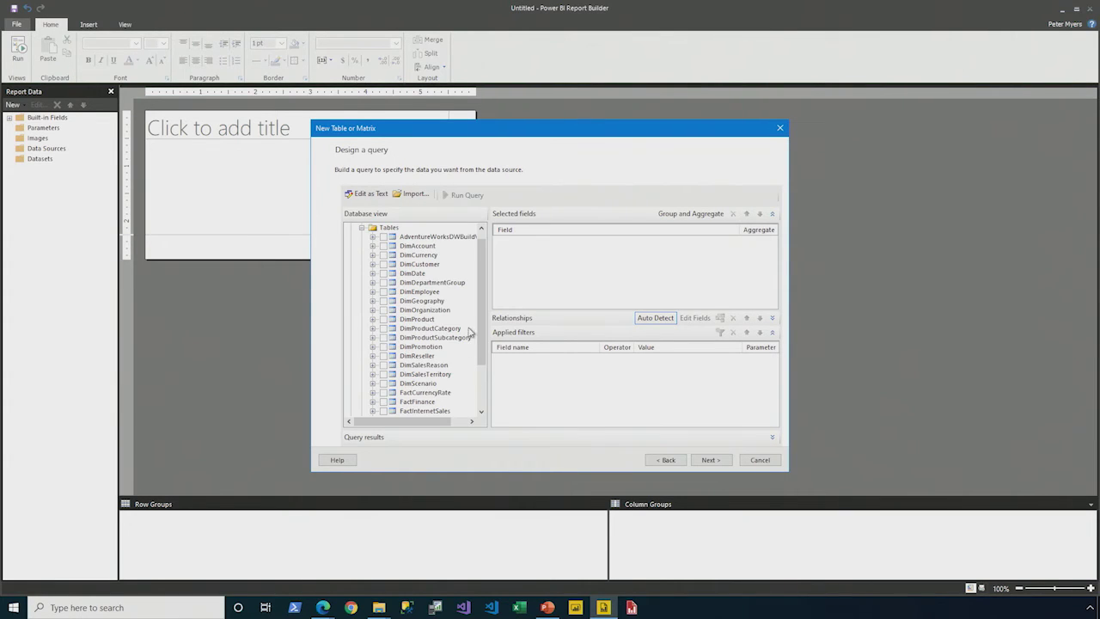
left_click_drag(481, 330, 482, 341)
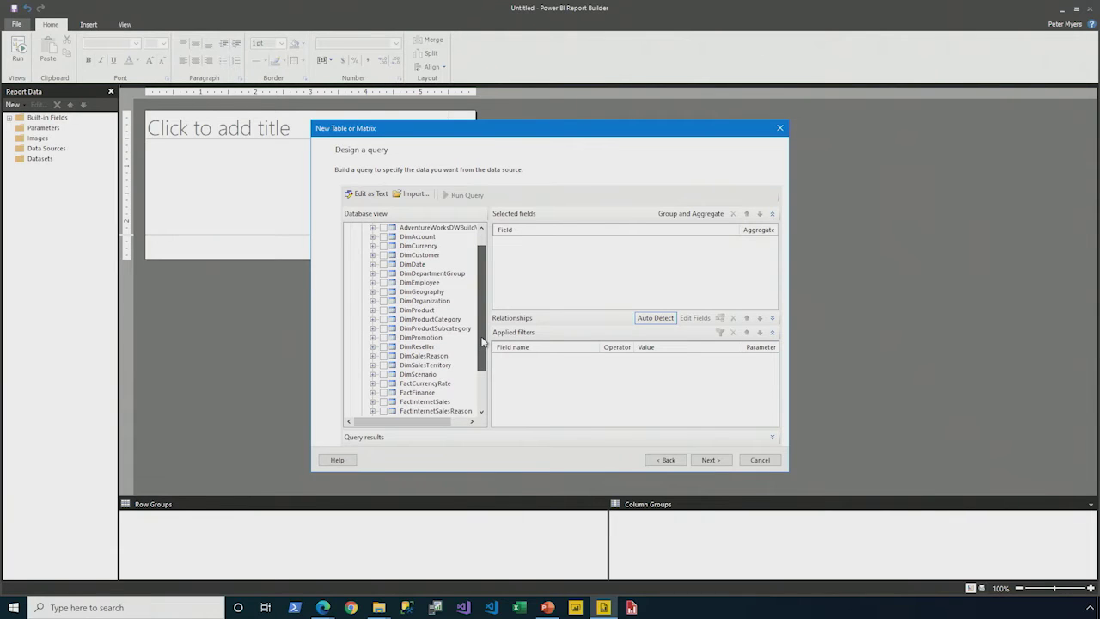
left_click_drag(482, 341, 482, 372)
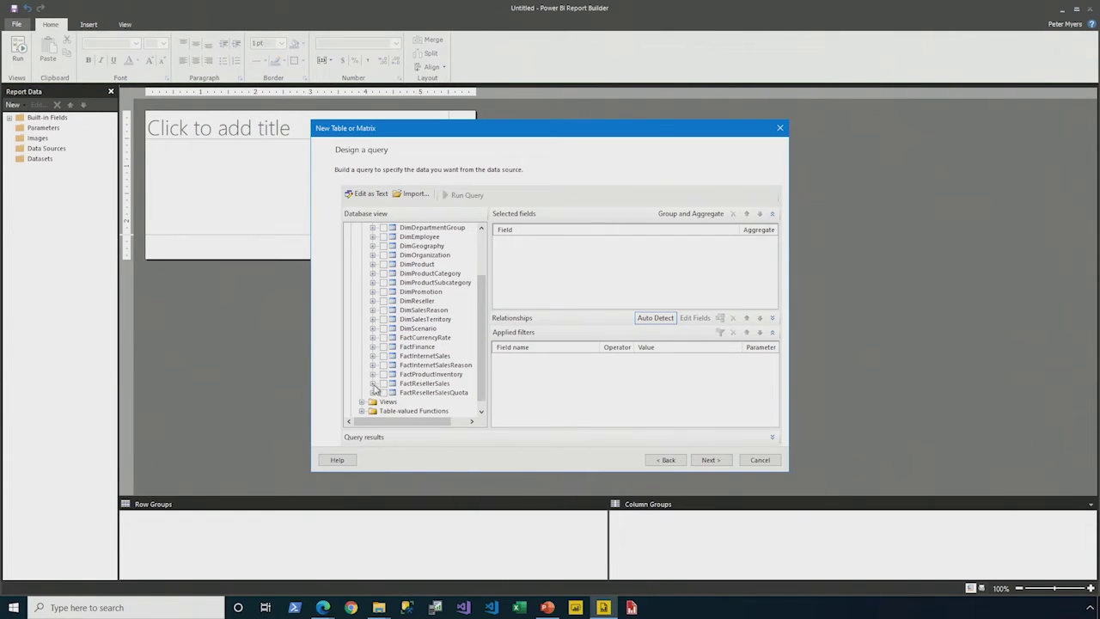
left_click(373, 383)
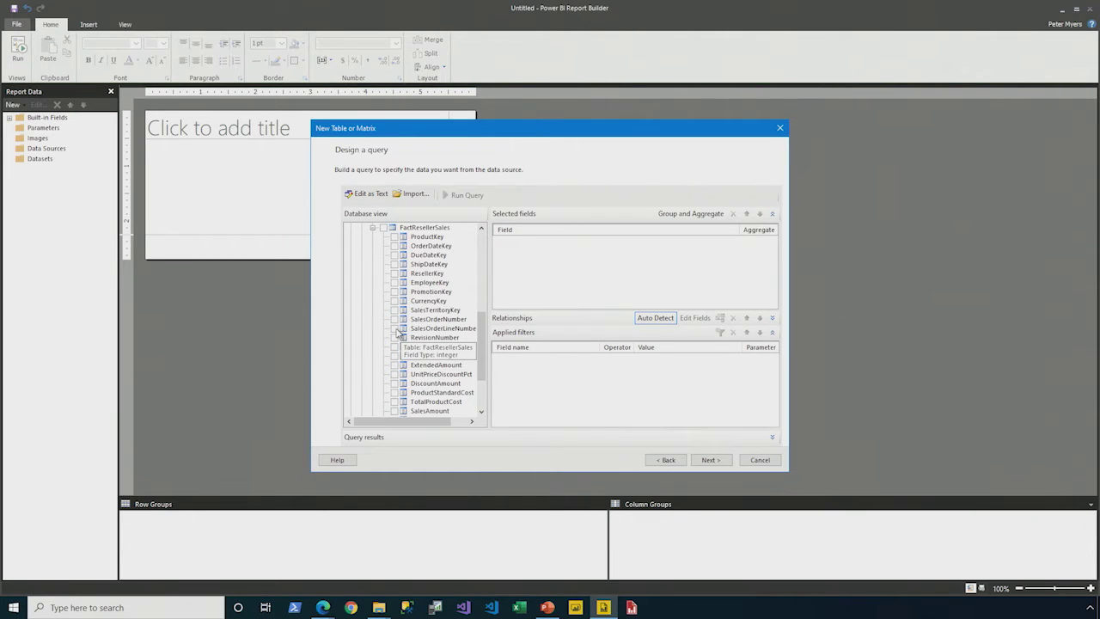
- Select SalesOrderLineNumber, OrderQuantity, UnitPrice, SalesAmount and DimProduct's EnglishProductName as query fields
left_click(394, 328)
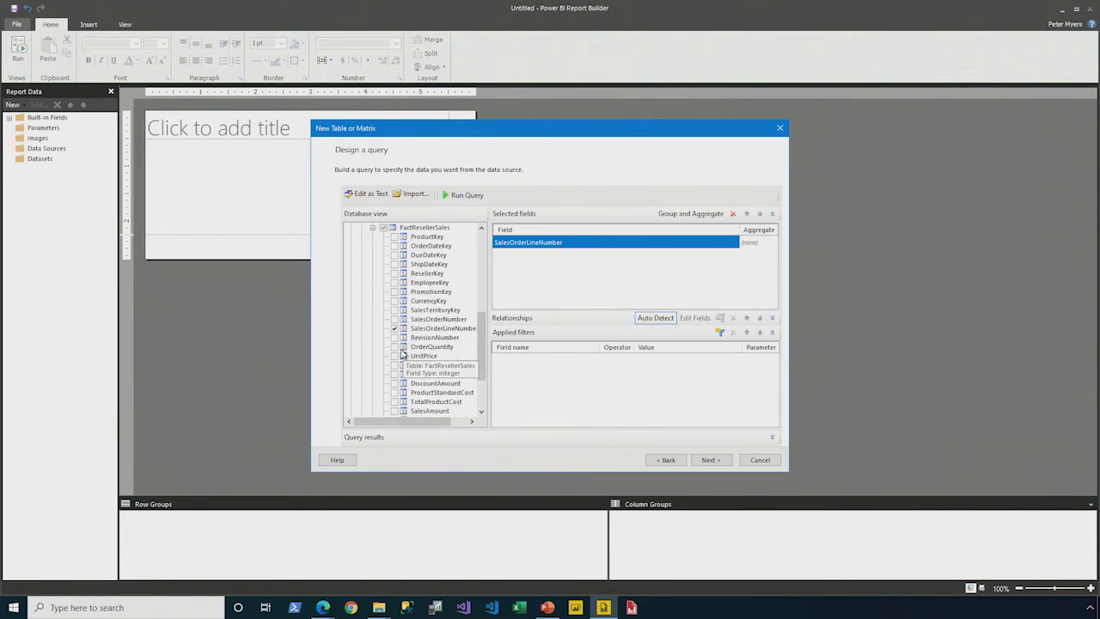
left_click(395, 347)
left_click(394, 356)
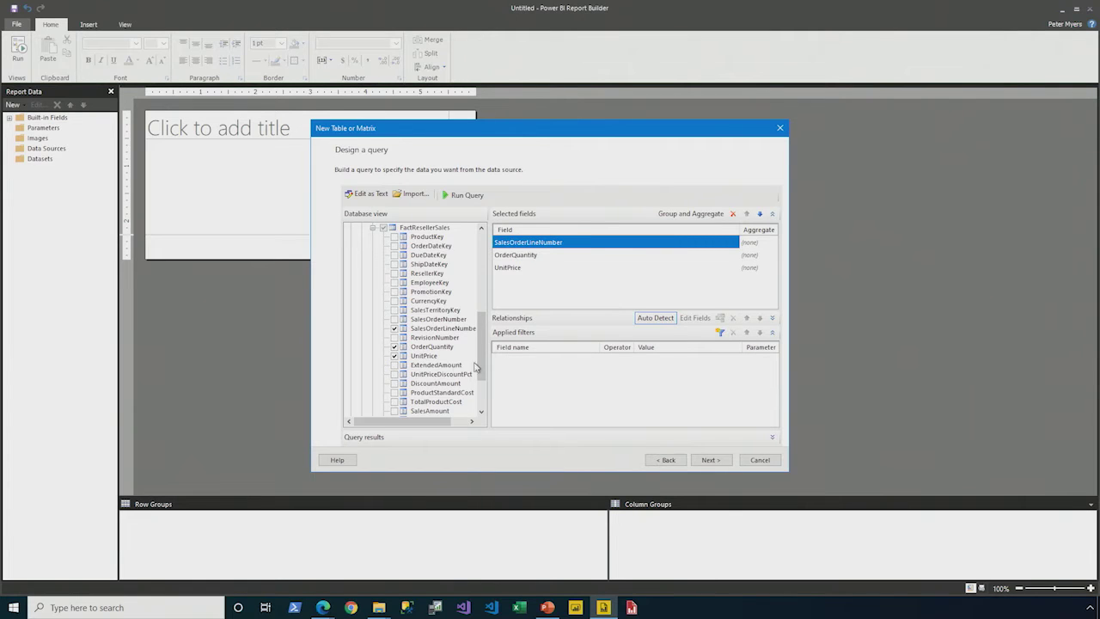
left_click(394, 411)
left_click_drag(485, 359, 488, 311)
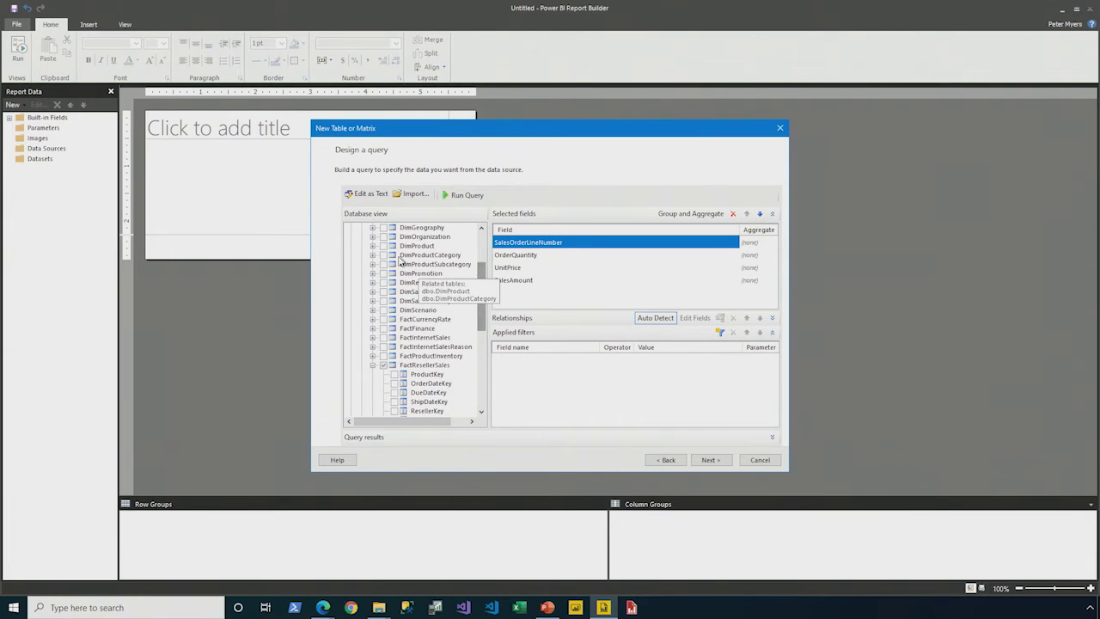
left_click(373, 247)
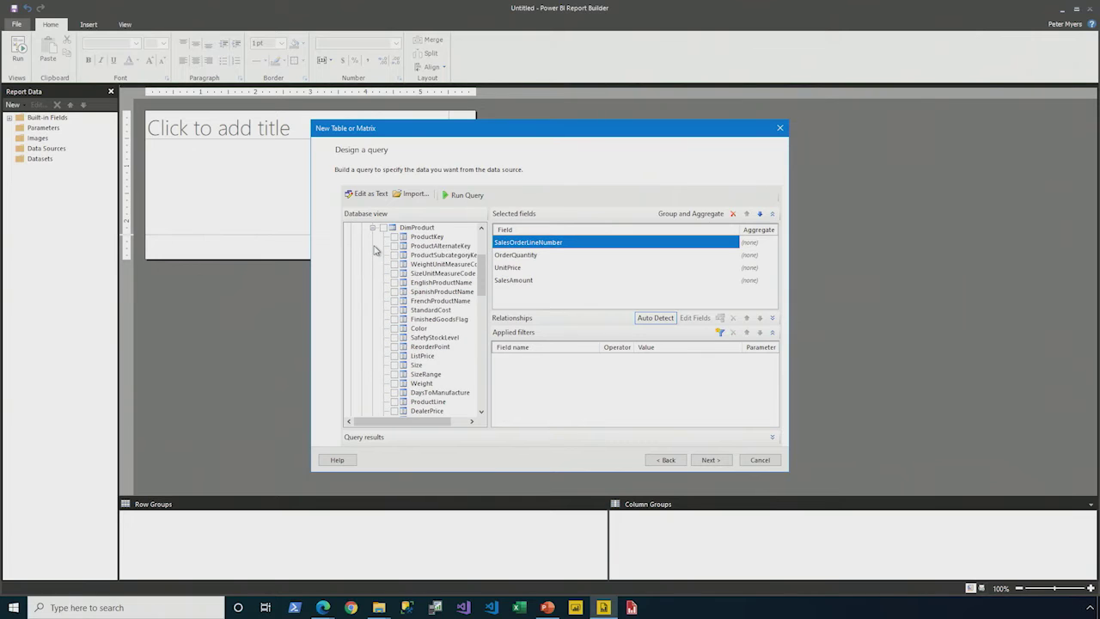
left_click(395, 283)
- Add a query filter on the SalesOrderNumber field
mouse_move(482, 324)
left_mouse_down()
mouse_move(748, 427)
mouse_move(795, 429)
left_mouse_up()
left_click_drag(707, 319, 739, 345)
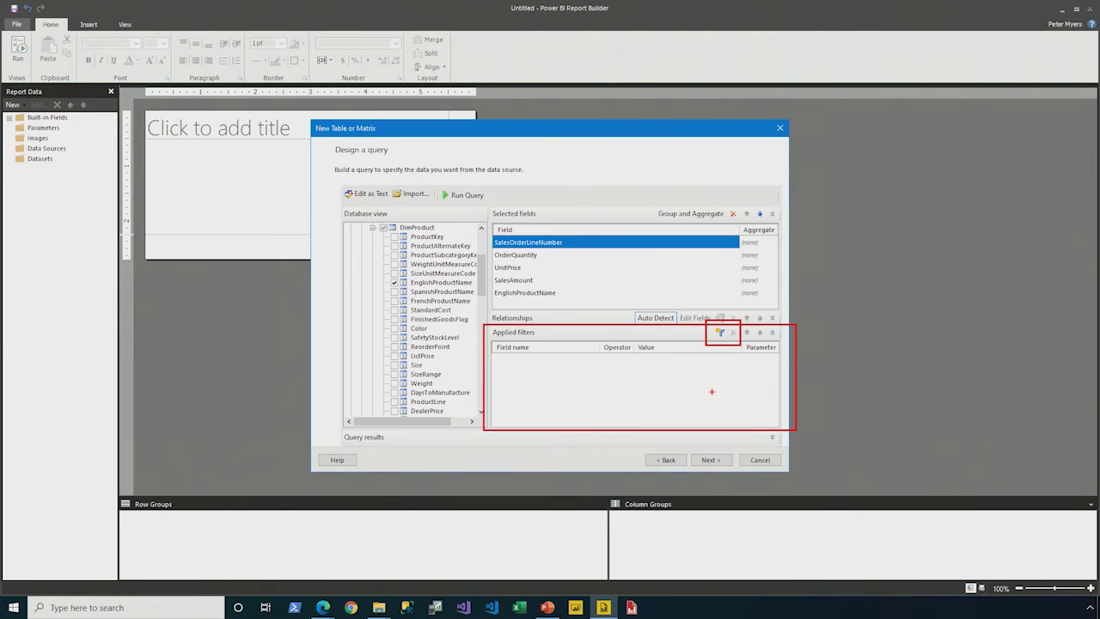
key("Escape")
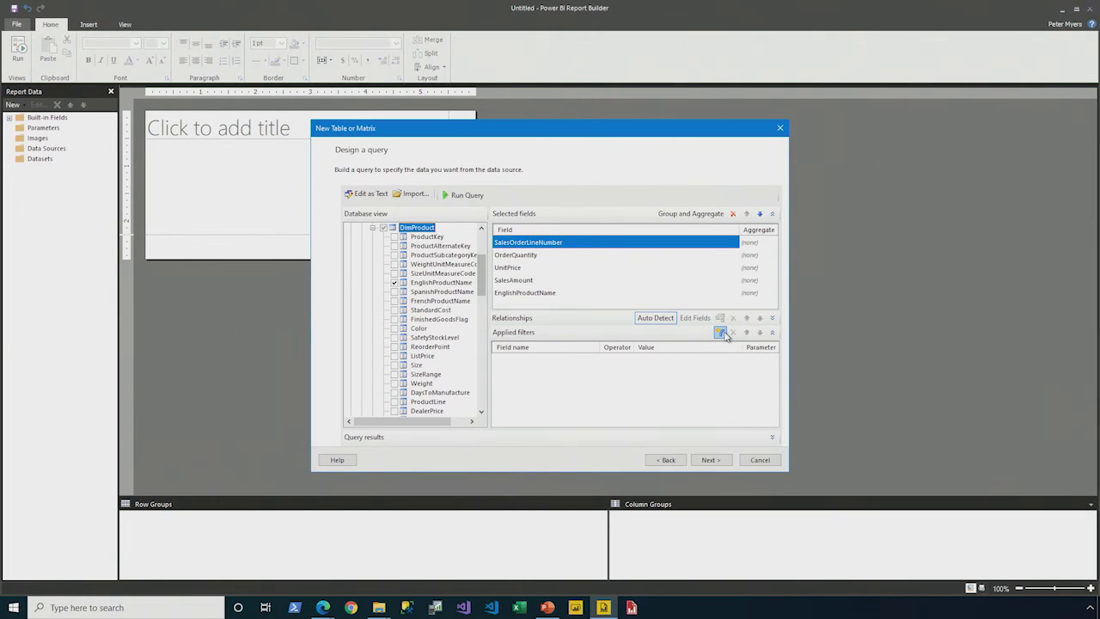
left_click(720, 331)
left_click(582, 362)
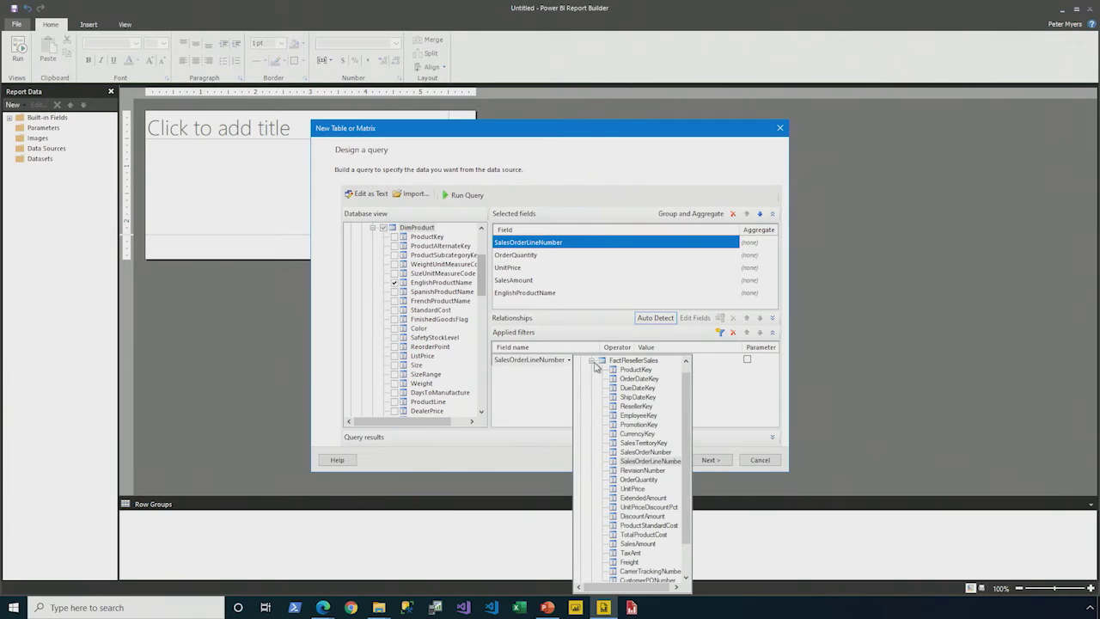
left_click(657, 452)
- Set the filter value to SO51721 as a parameter and run the query
left_click(668, 361)
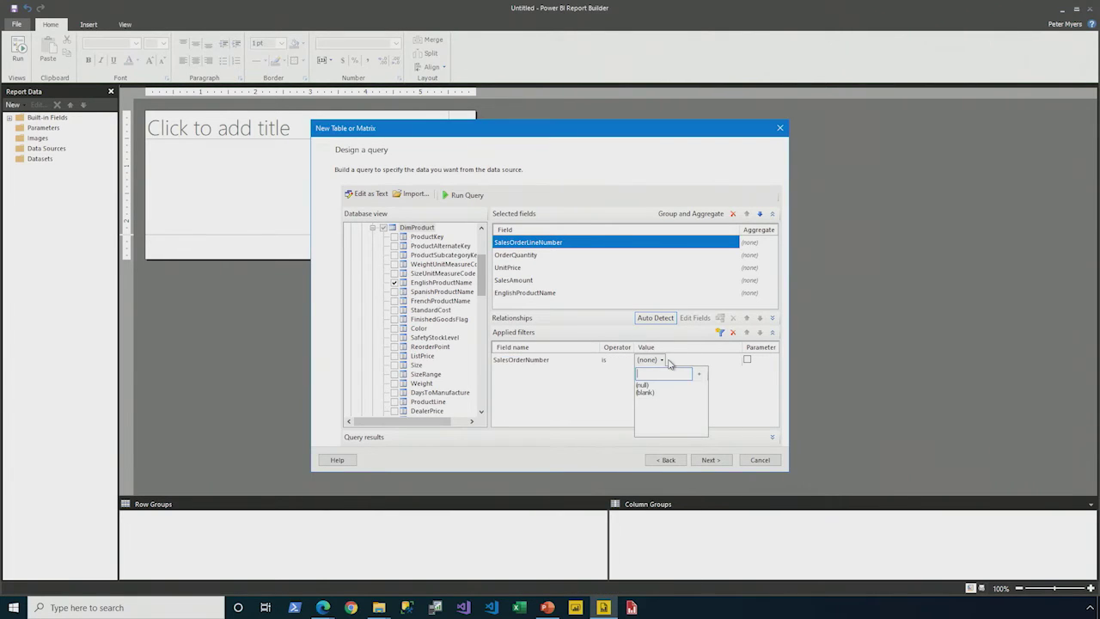
type("SO51721")
left_click(747, 362)
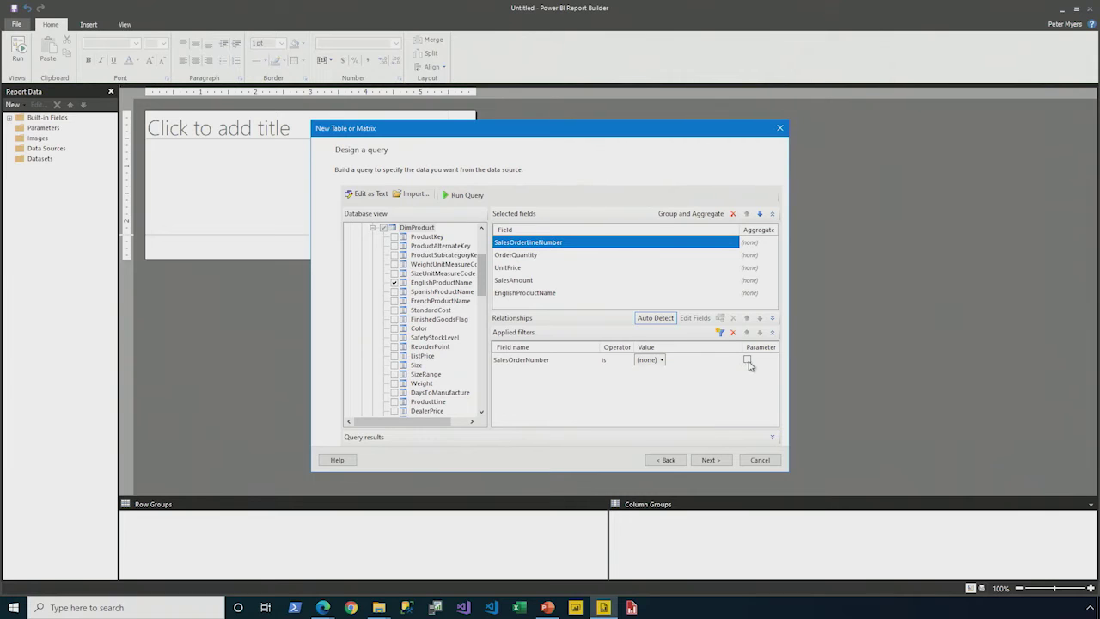
left_click(747, 360)
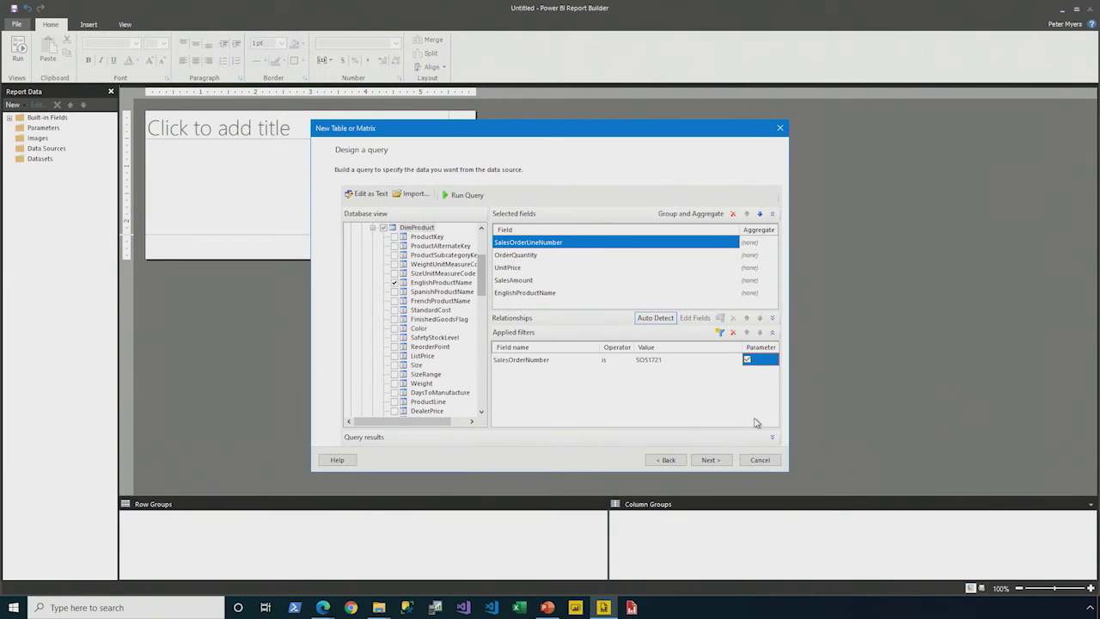
left_click(468, 195)
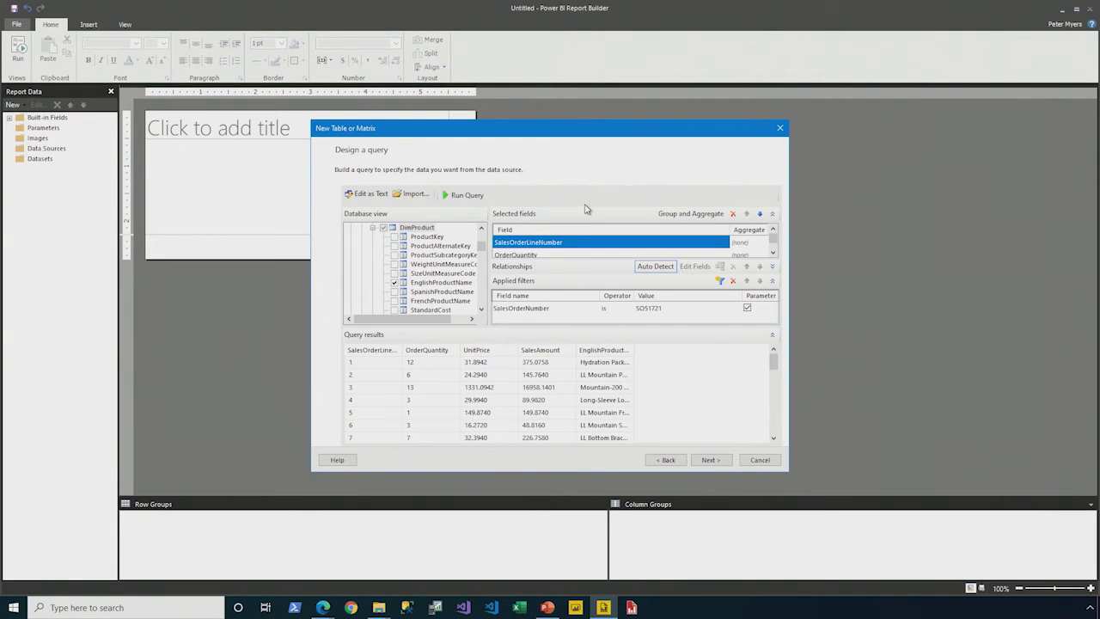
left_click(708, 459)
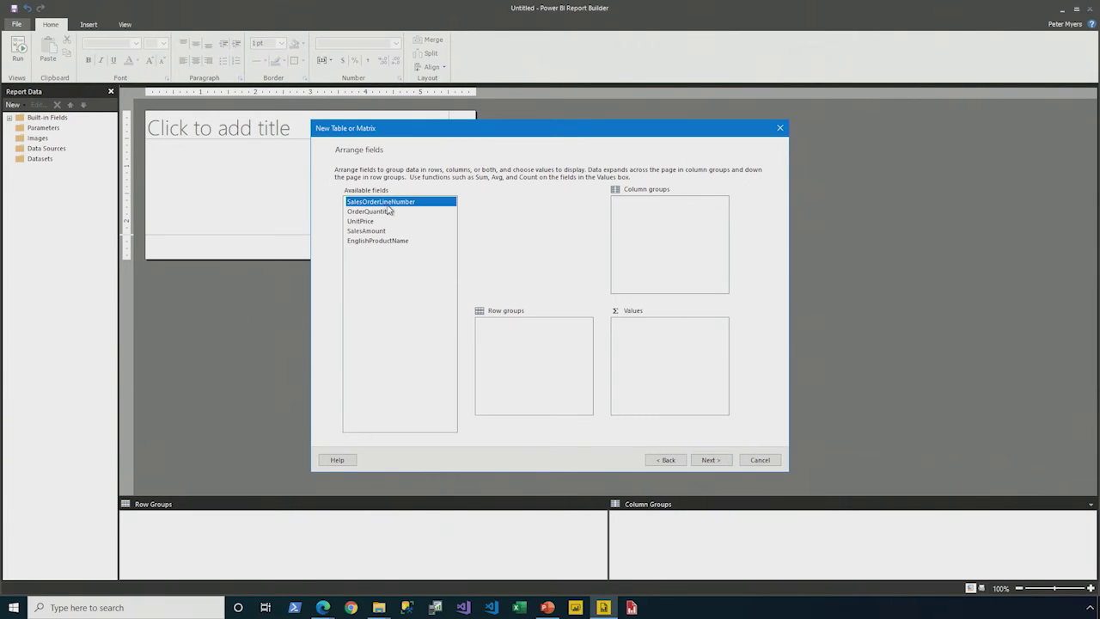
- Group rows by SalesOrderLineNumber and EnglishProductName, summing OrderQuantity, UnitPrice and SalesAmount as values
left_click_drag(388, 210, 541, 347)
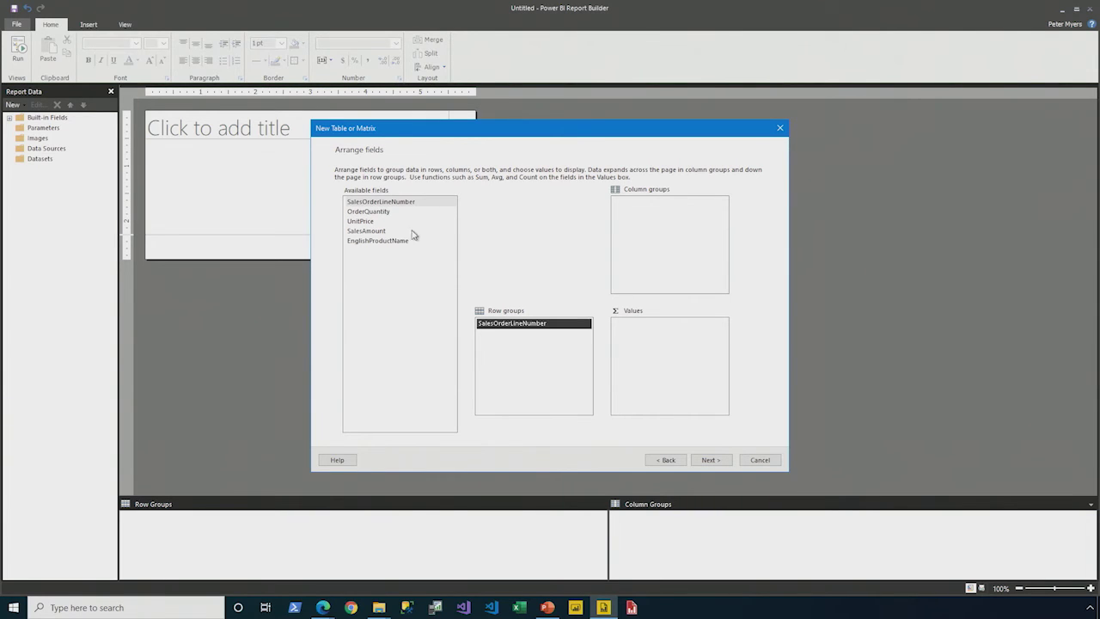
left_click_drag(378, 241, 530, 359)
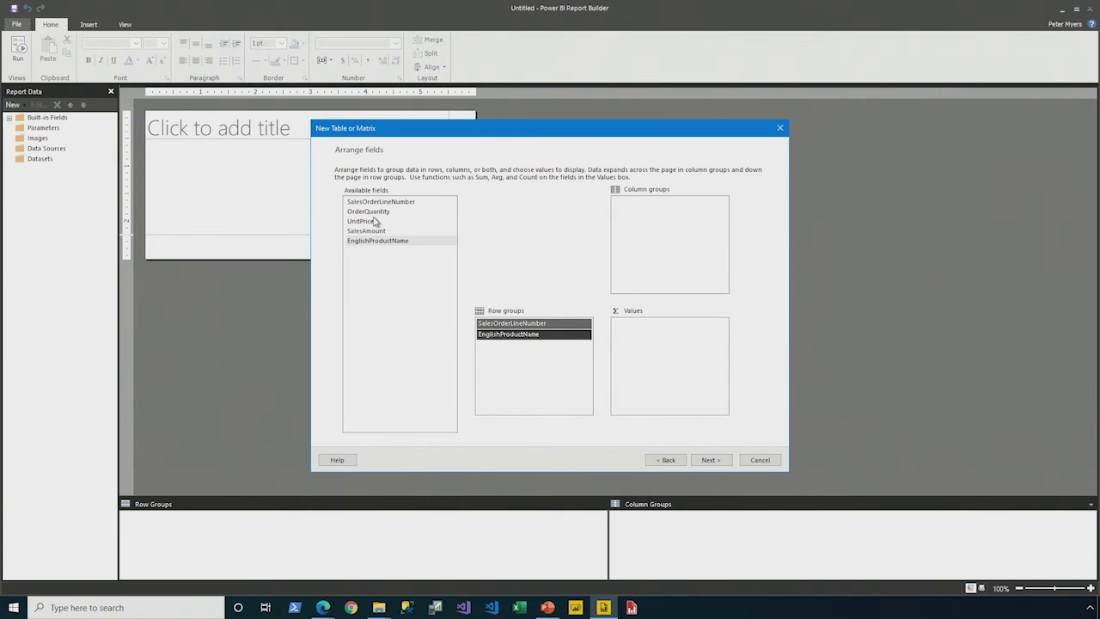
left_click_drag(367, 211, 624, 345)
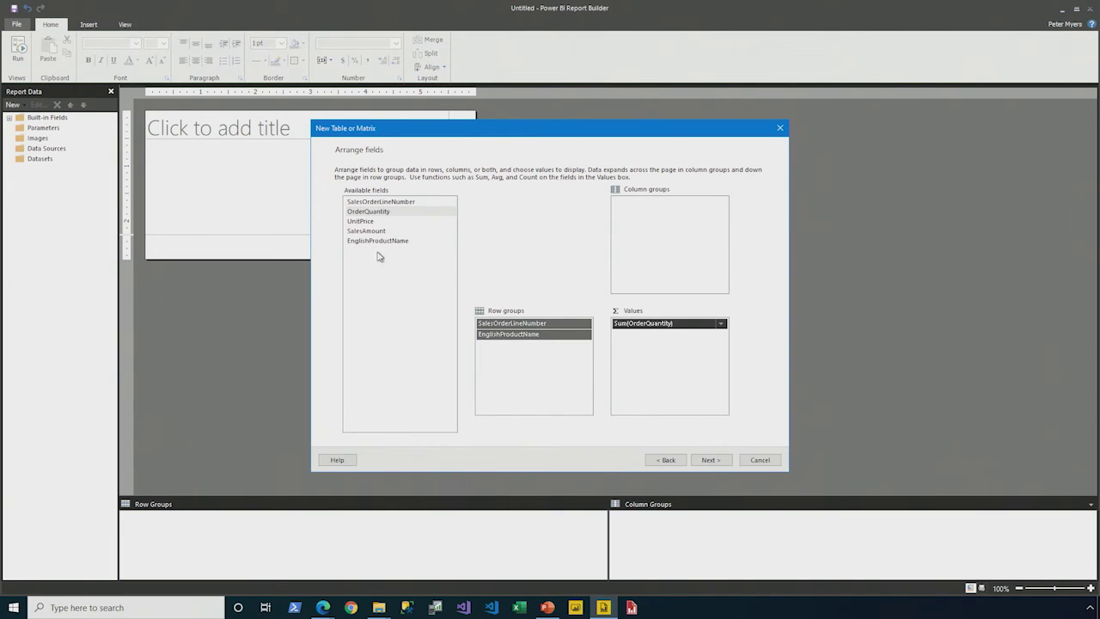
double_click(368, 222)
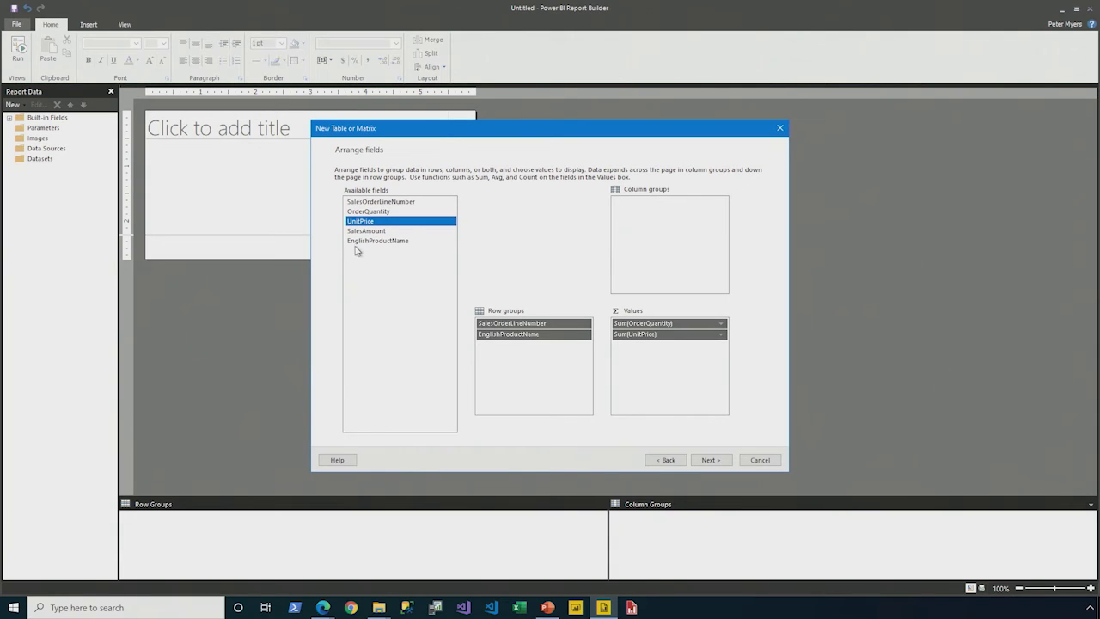
double_click(369, 231)
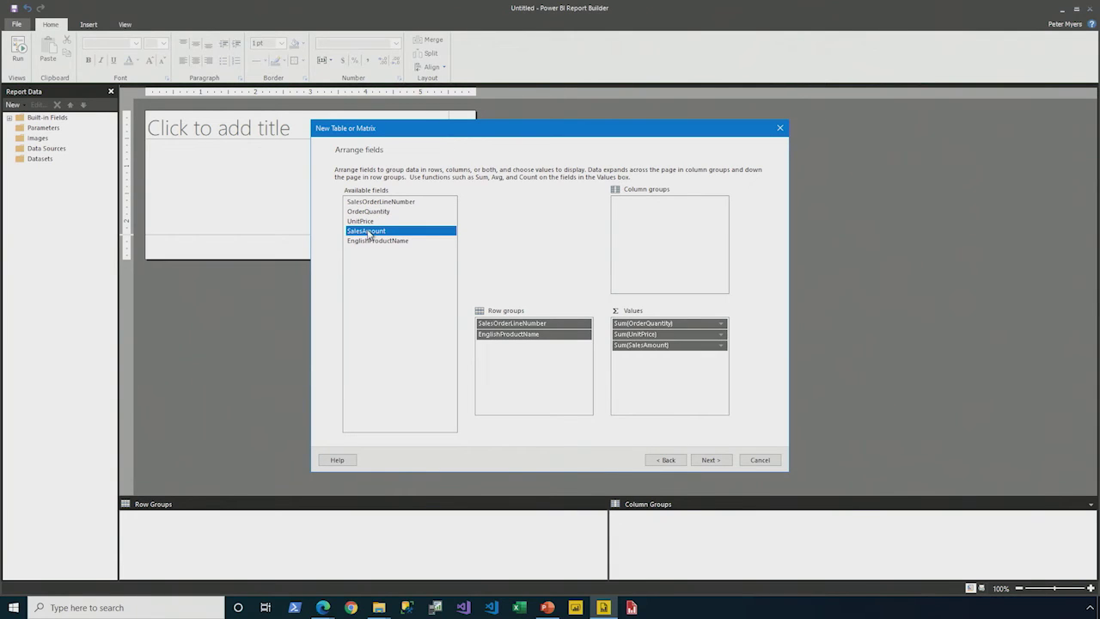
left_click(722, 346)
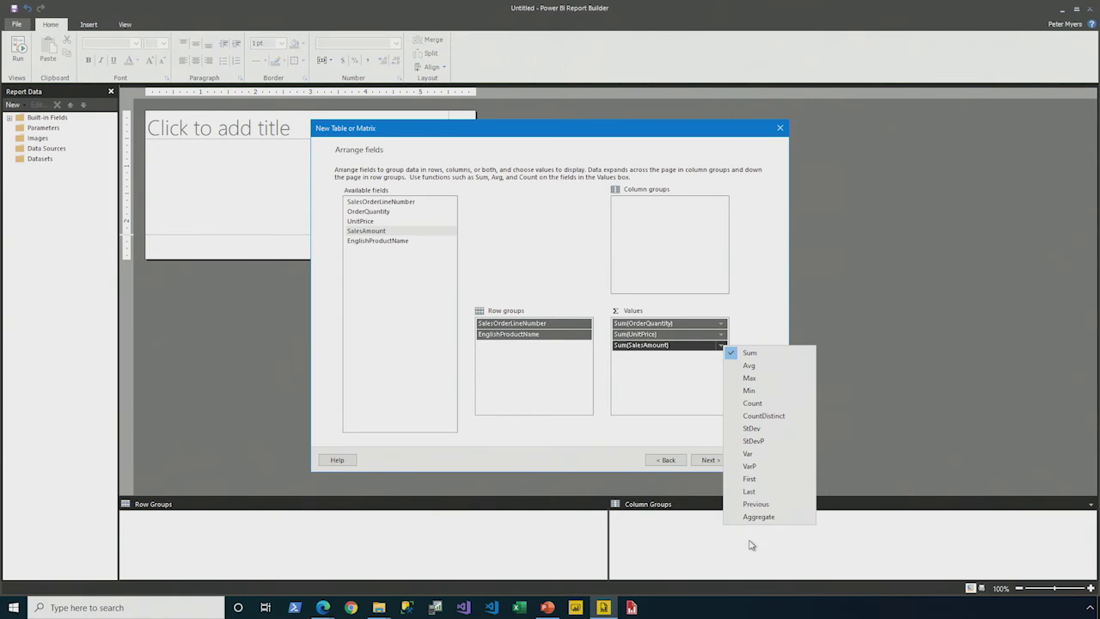
left_click(763, 267)
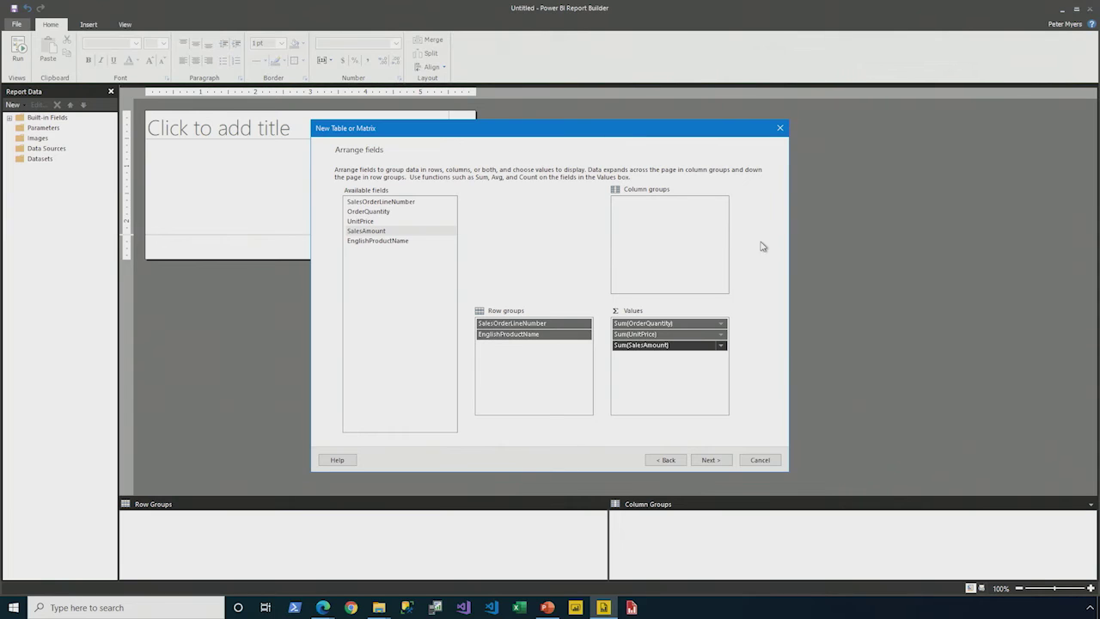
left_click(709, 460)
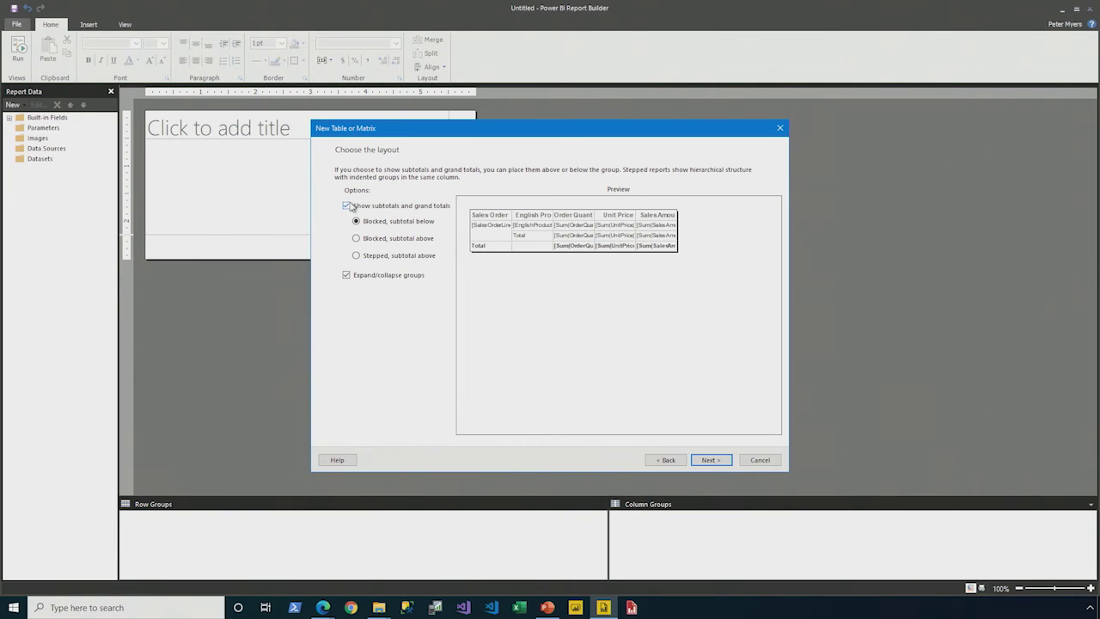
- Turn off subtotals, grand totals and expand/collapse groups, finish the wizard, and run the report
left_click(347, 207)
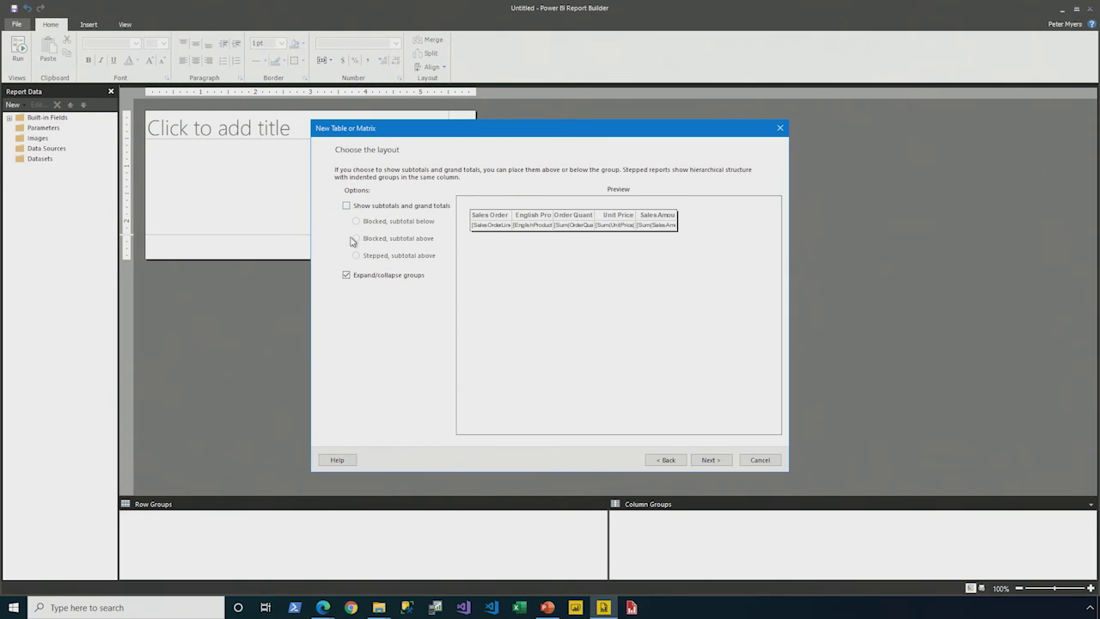
left_click(347, 276)
left_click(710, 460)
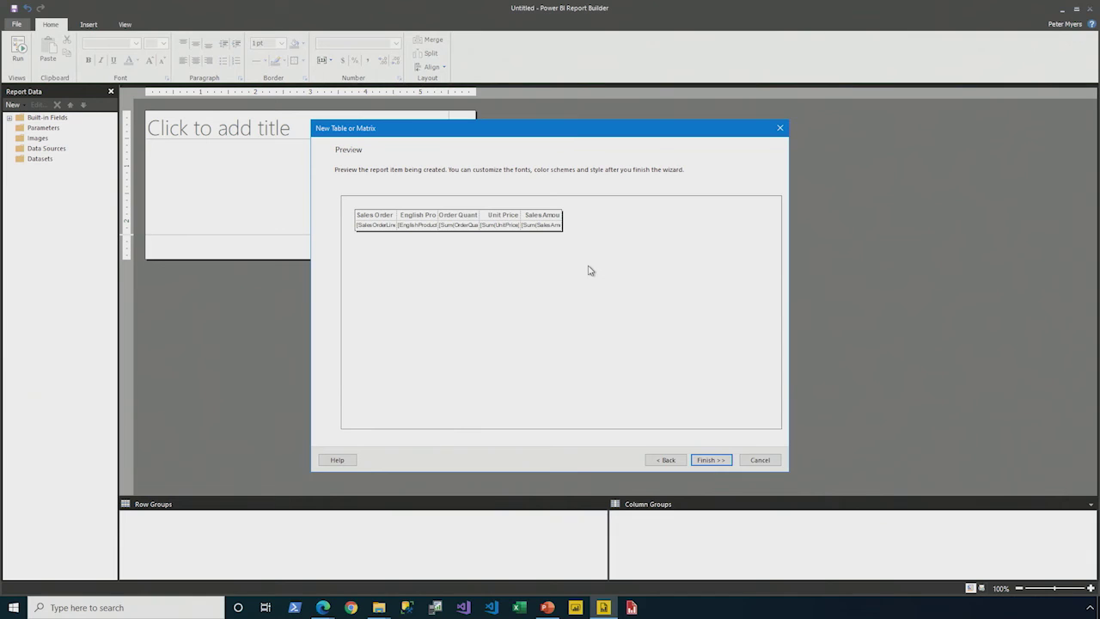
left_click(711, 460)
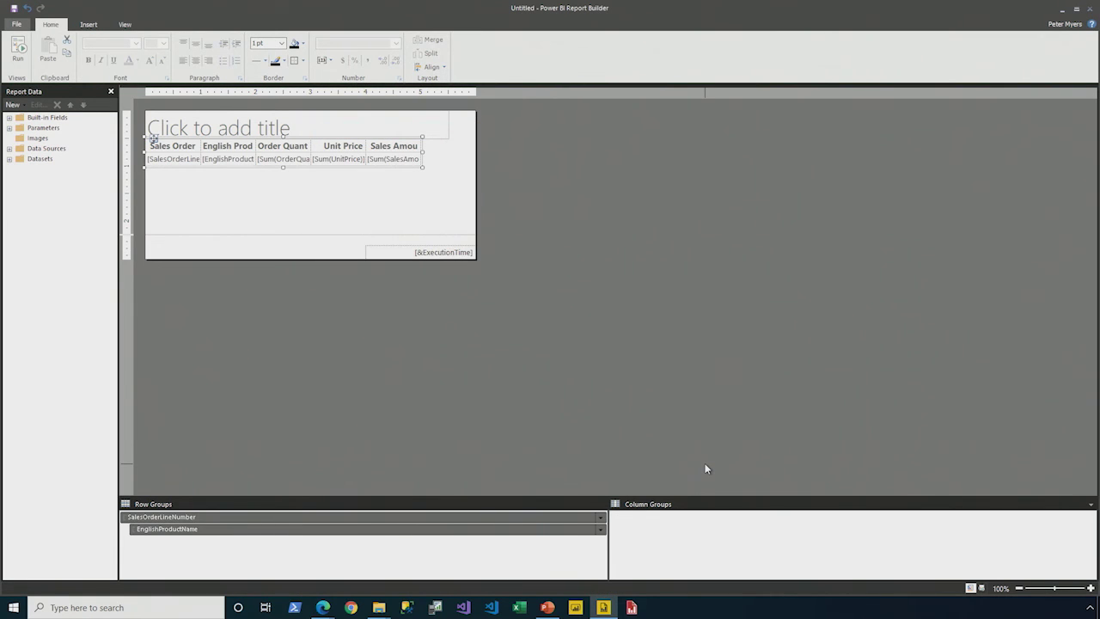
left_click(18, 49)
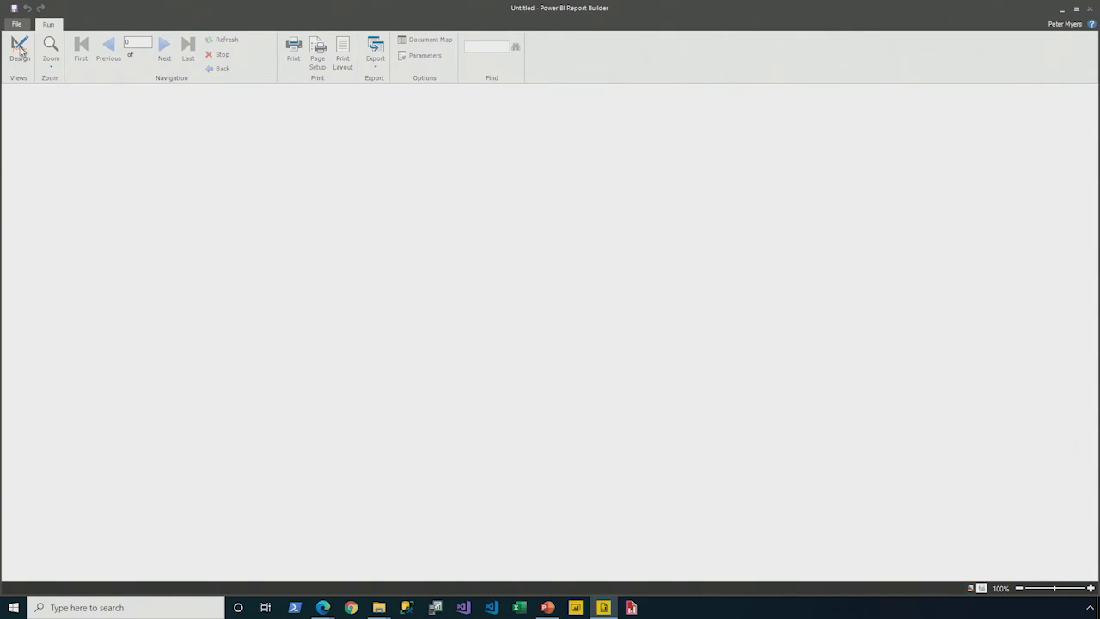